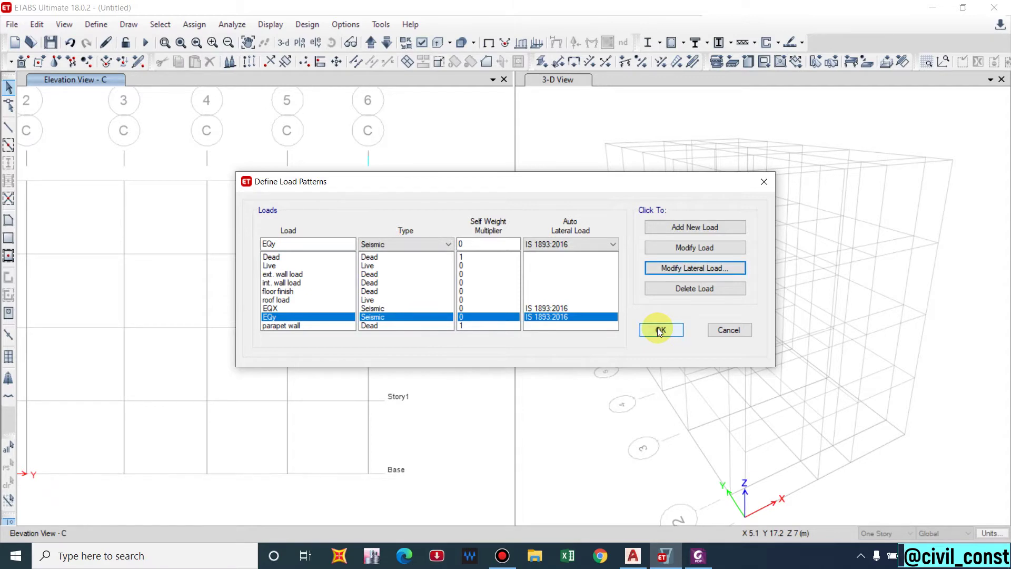
- Confirm the Dead, Live, wall, floor finish, roof, EQX, EQy and parapet load patterns
click(660, 330)
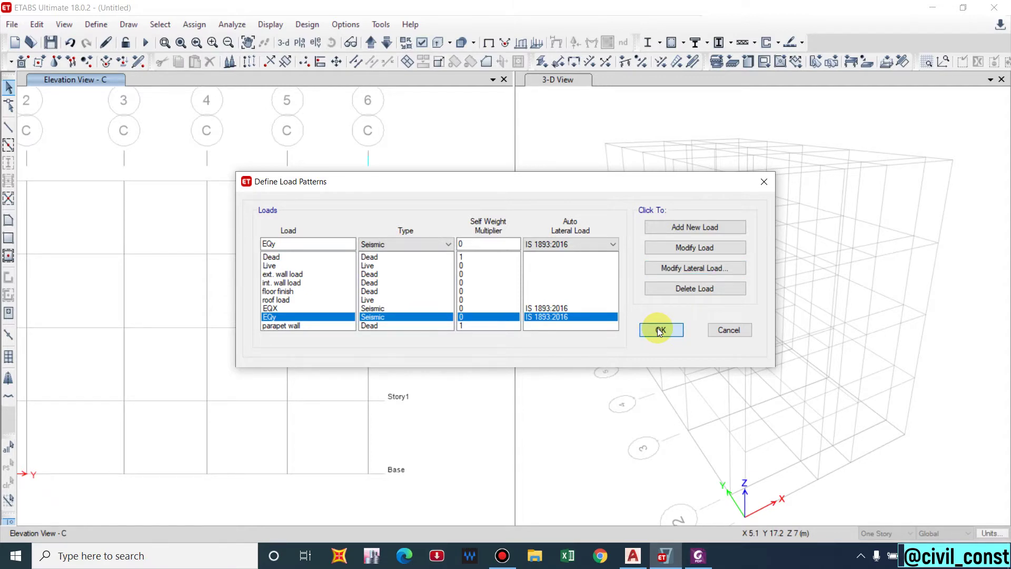
click(660, 330)
- Generate default Concrete Frame Design combinations DCon1–DCon14 from the Load Combinations dialog
click(95, 24)
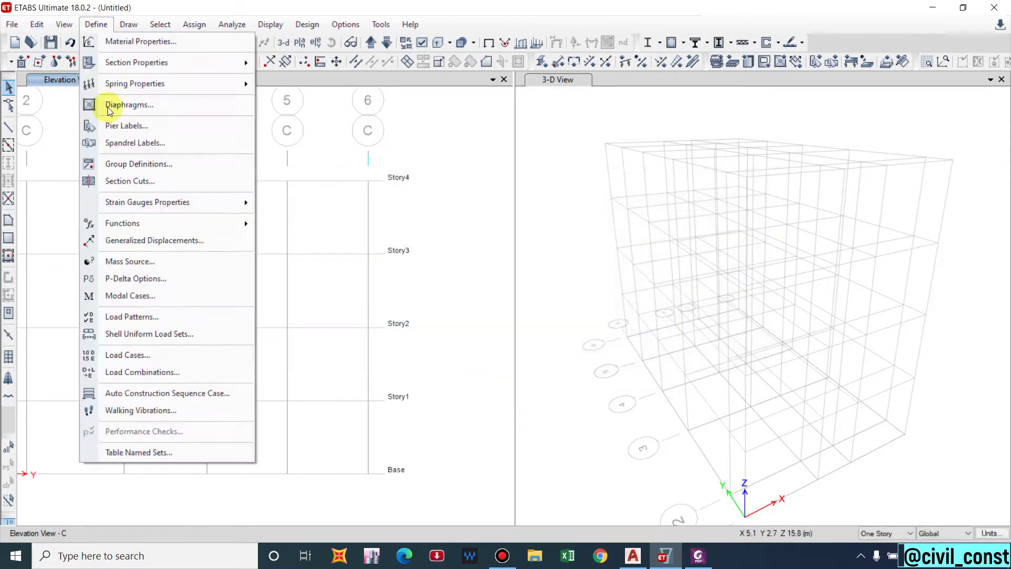
click(143, 372)
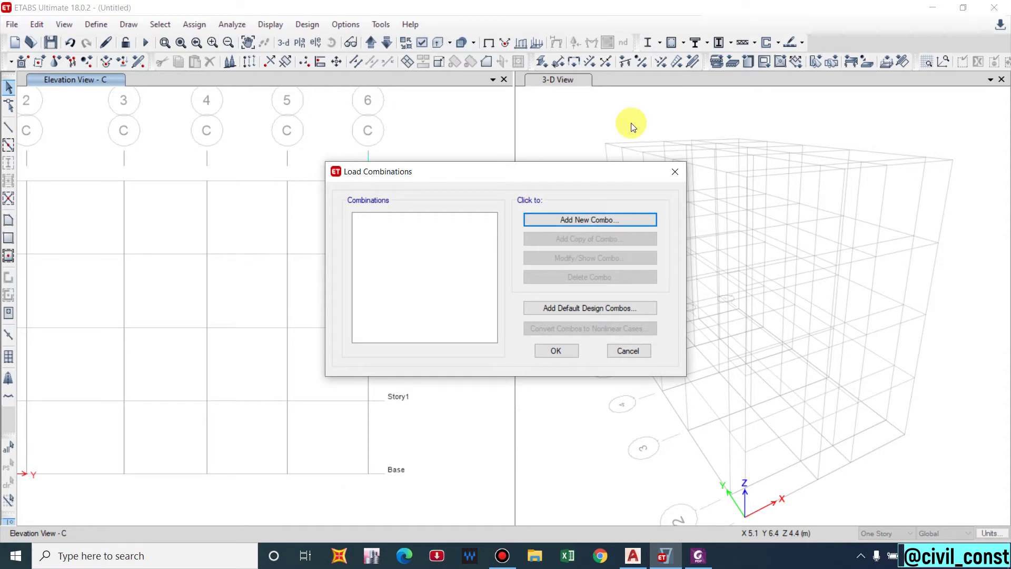
click(596, 308)
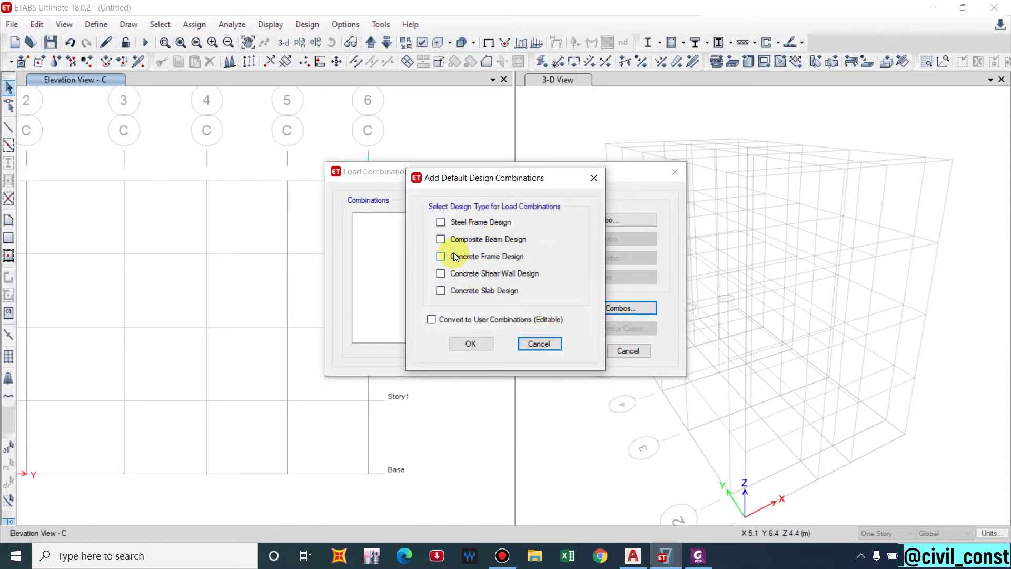
click(485, 258)
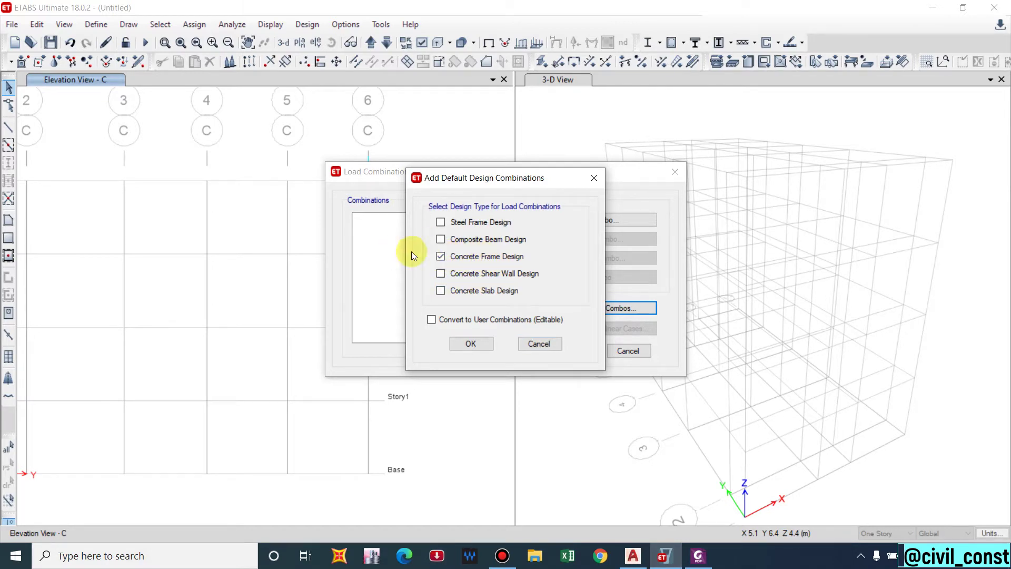
click(470, 345)
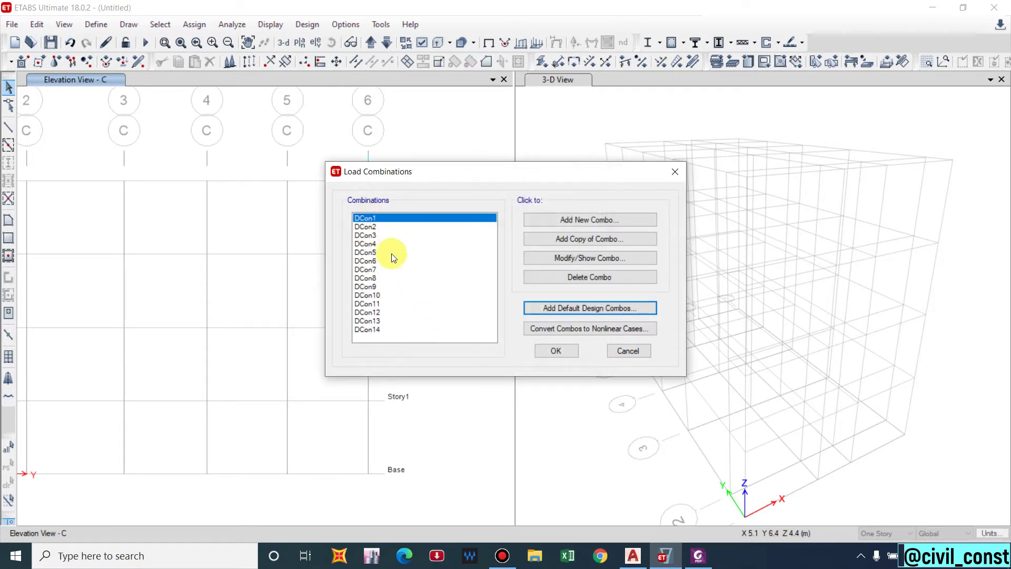
click(566, 260)
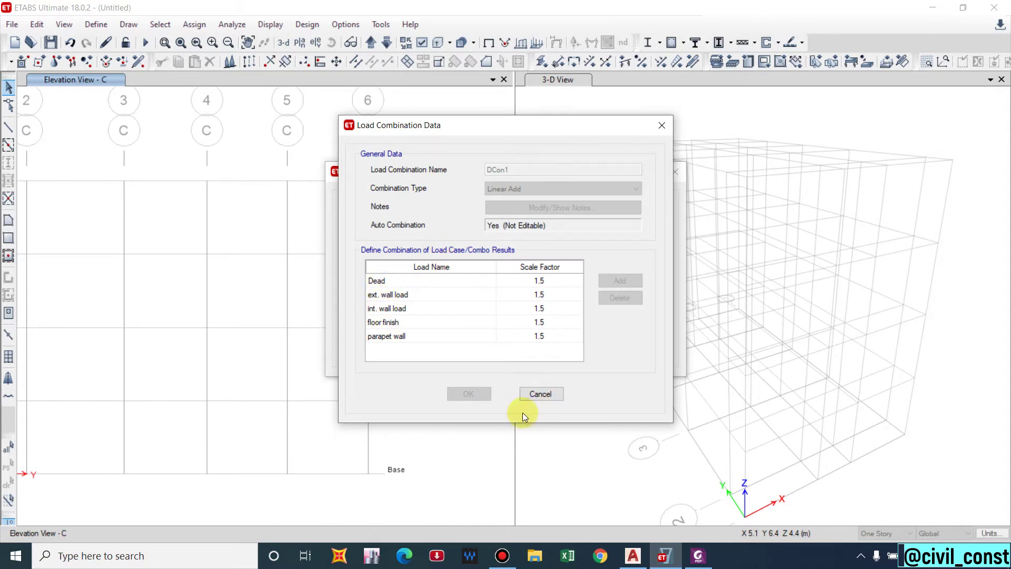
click(540, 395)
click(371, 227)
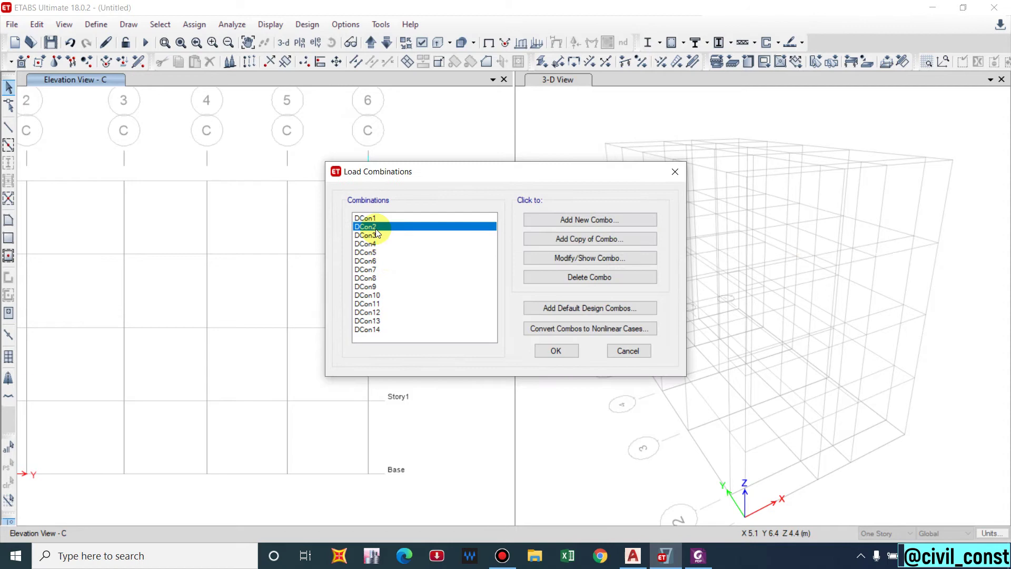
click(601, 259)
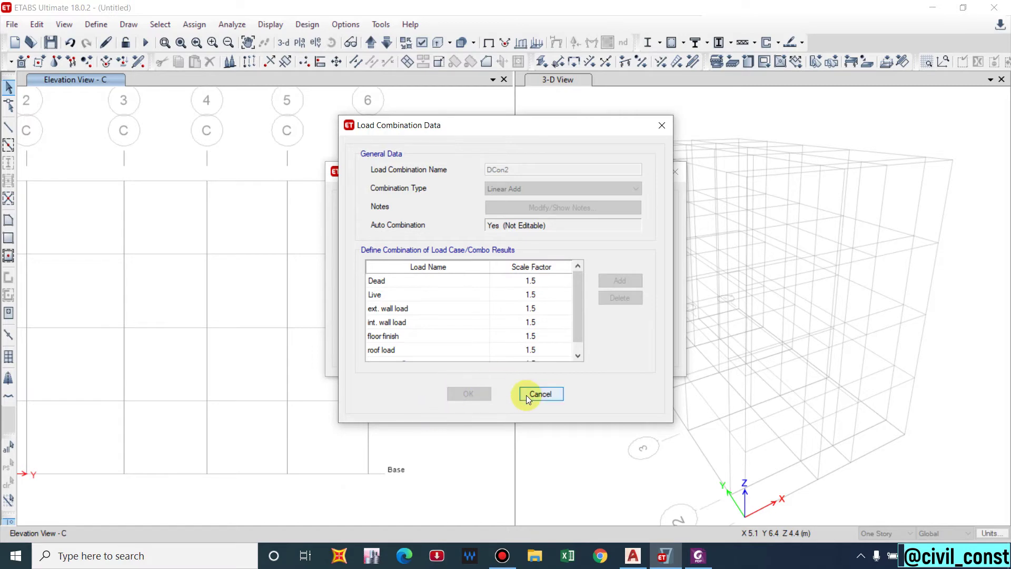
click(541, 394)
click(366, 235)
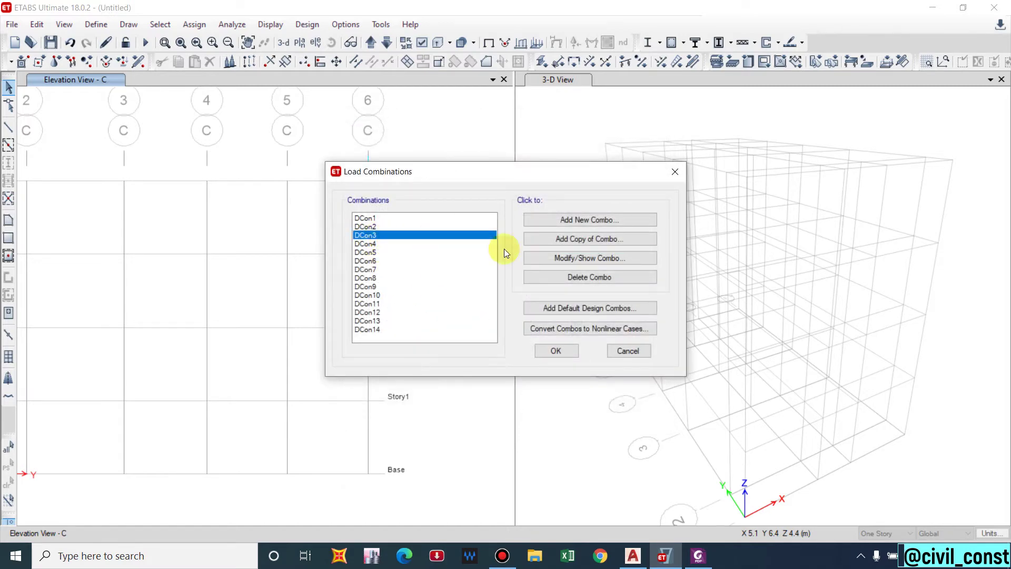
click(589, 258)
scroll(424, 344, down, 2)
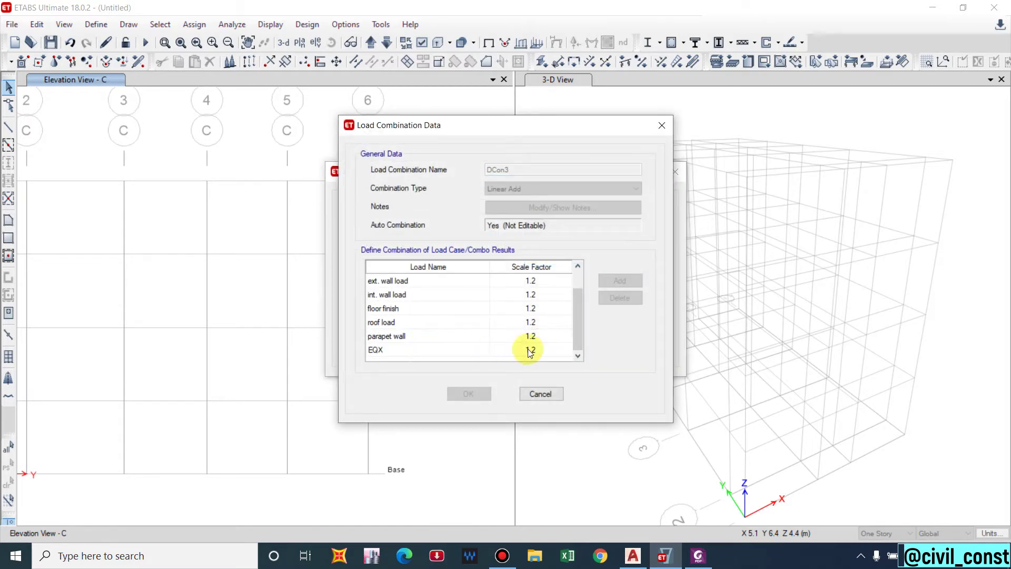
scroll(532, 352, up, 2)
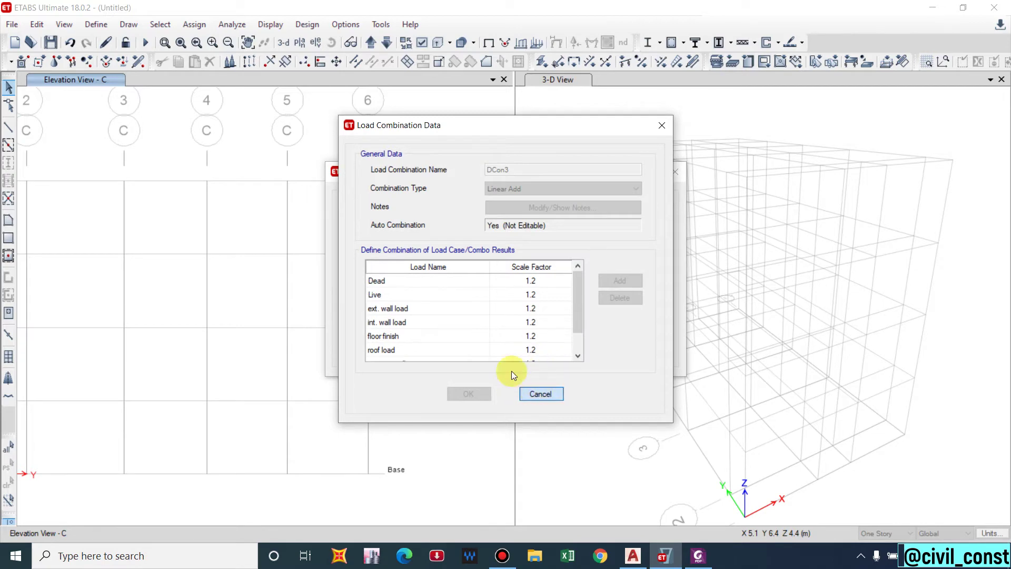
click(540, 393)
click(366, 244)
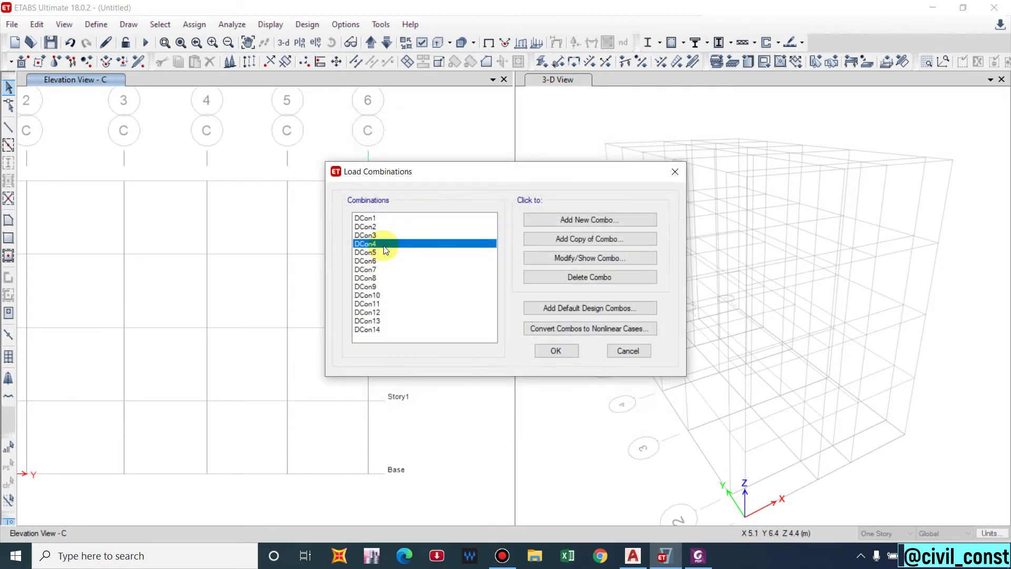
click(579, 259)
scroll(536, 354, down, 2)
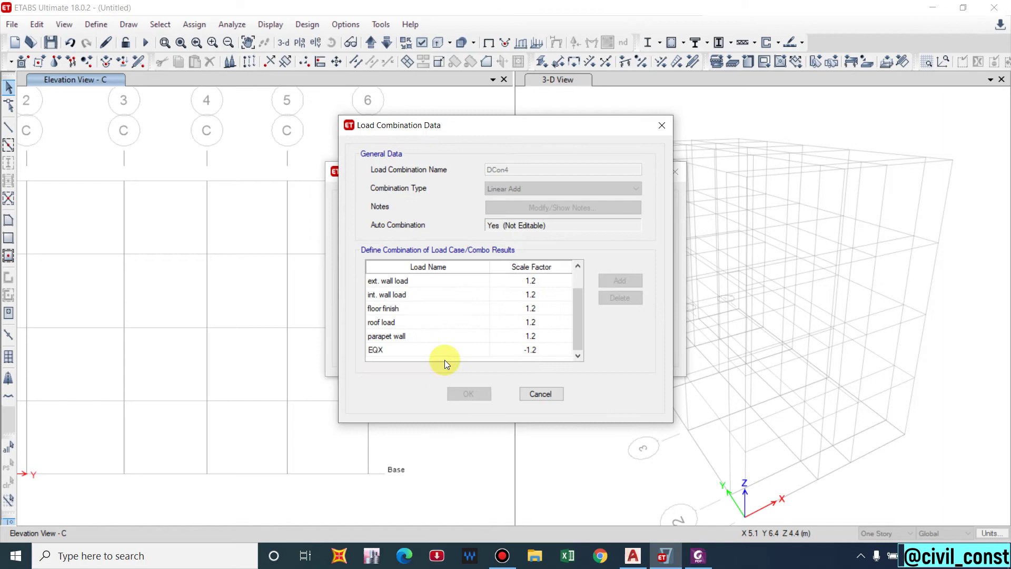
key(Escape)
click(390, 330)
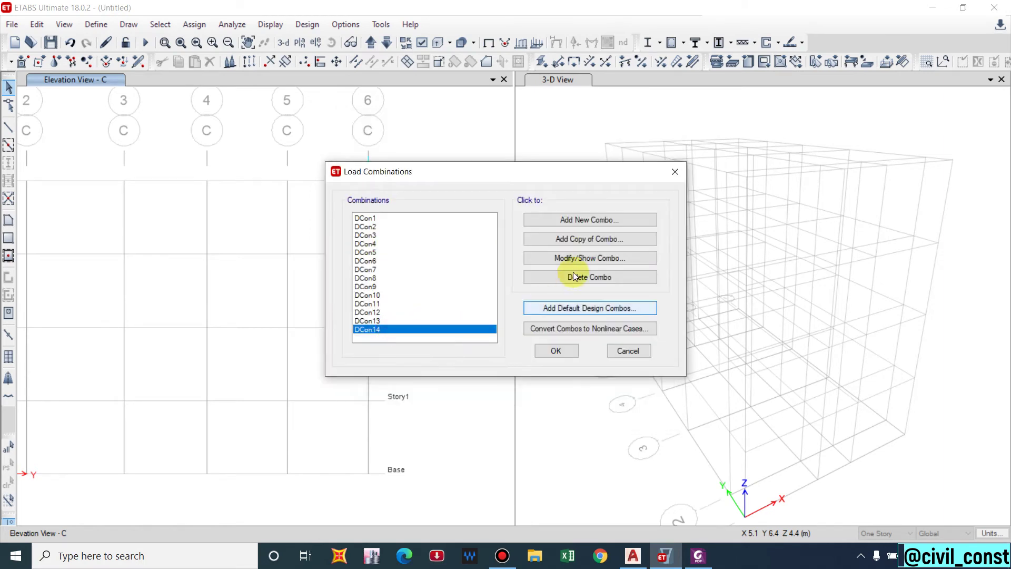
click(574, 261)
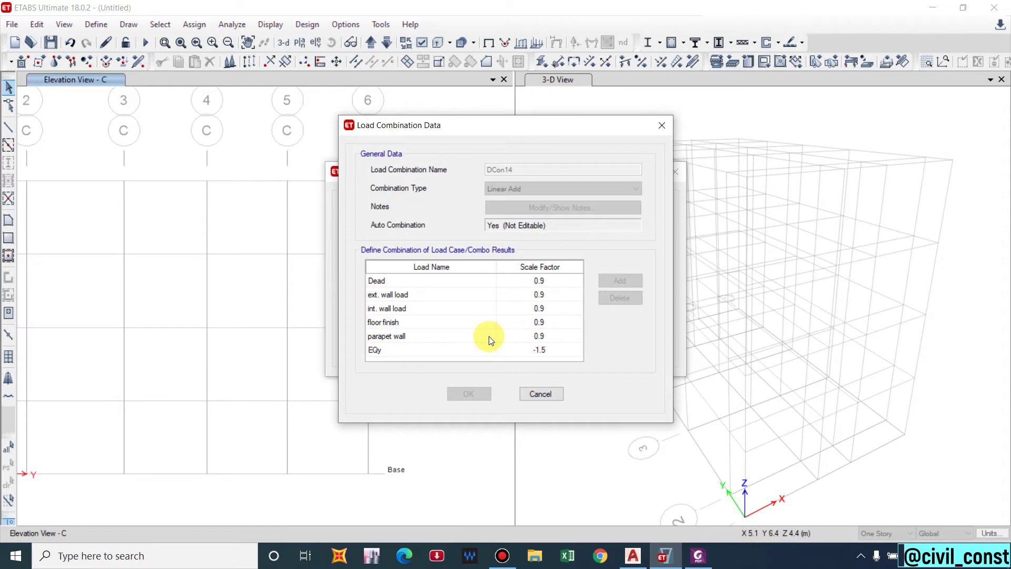
click(540, 393)
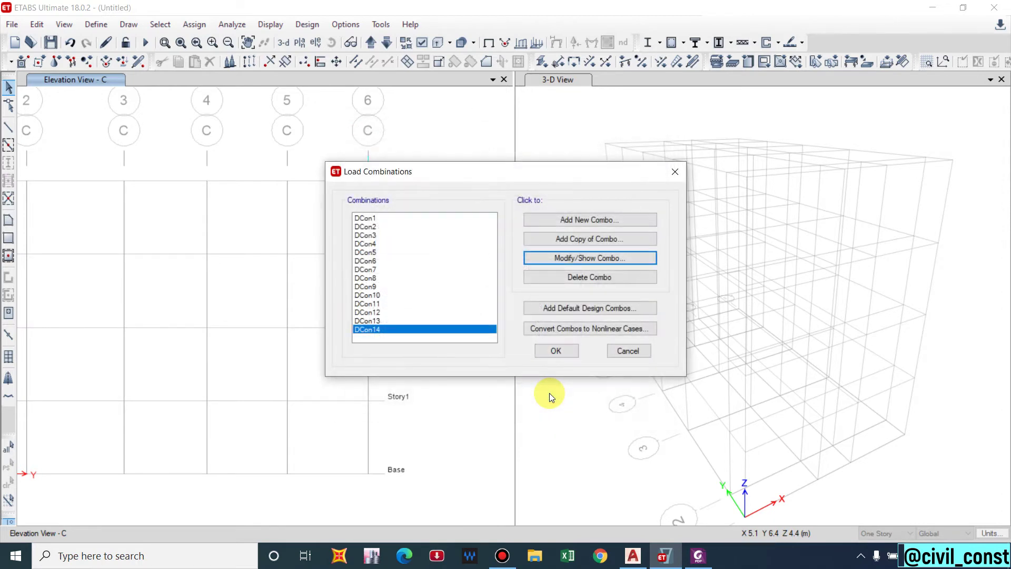
click(391, 241)
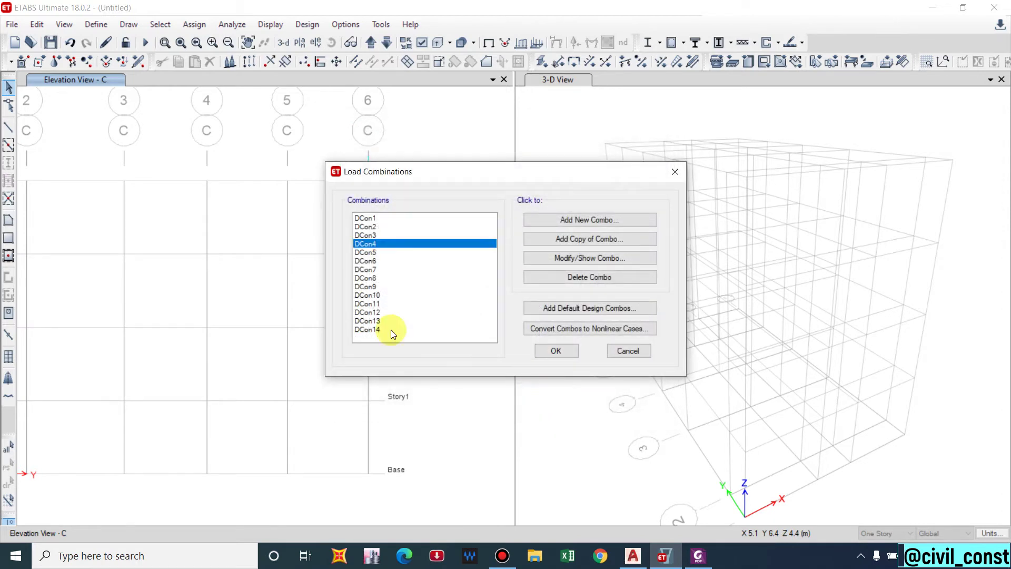
click(390, 329)
click(588, 257)
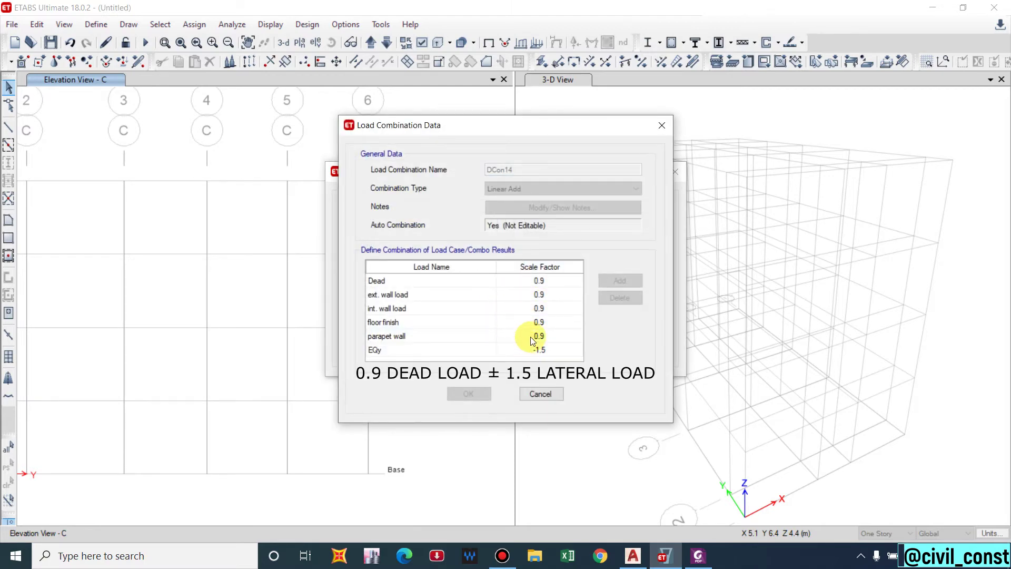
click(541, 394)
click(391, 261)
click(543, 261)
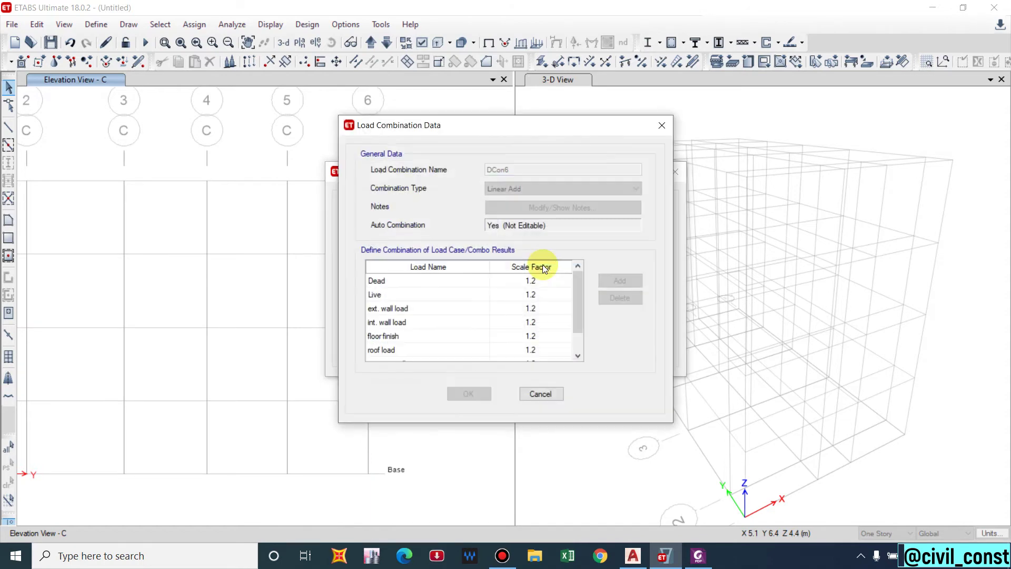
click(540, 394)
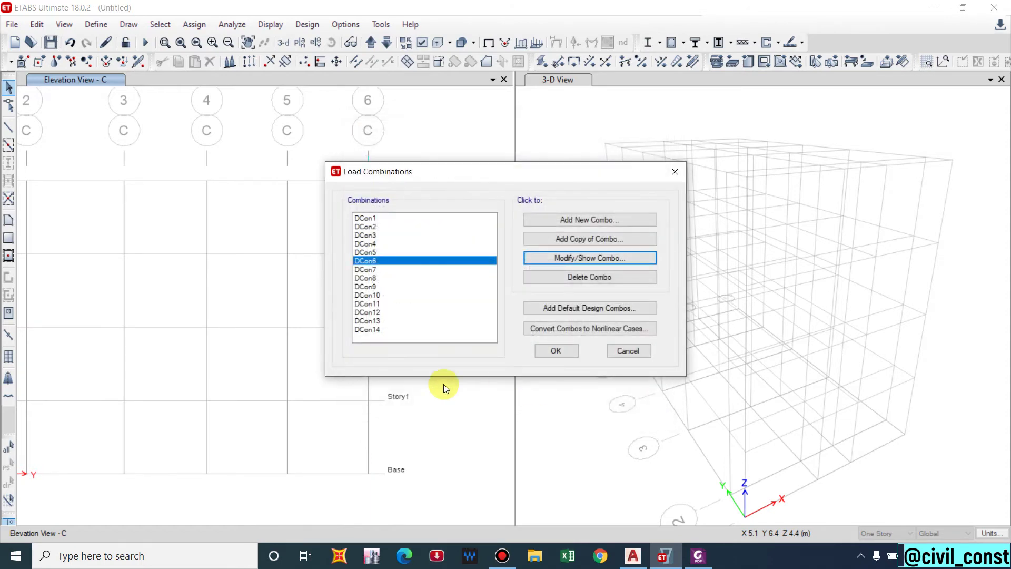
click(371, 320)
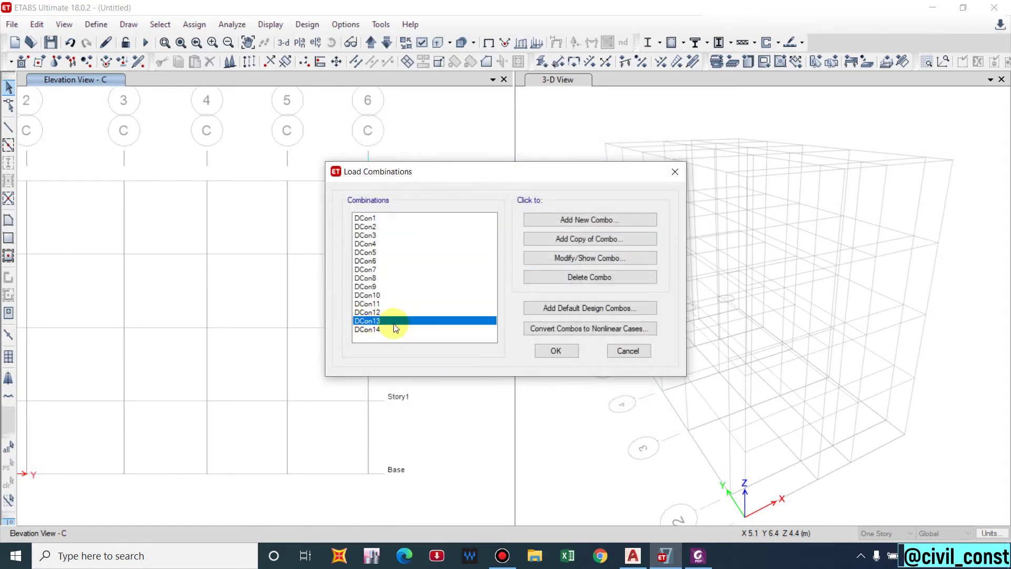
click(564, 258)
click(539, 394)
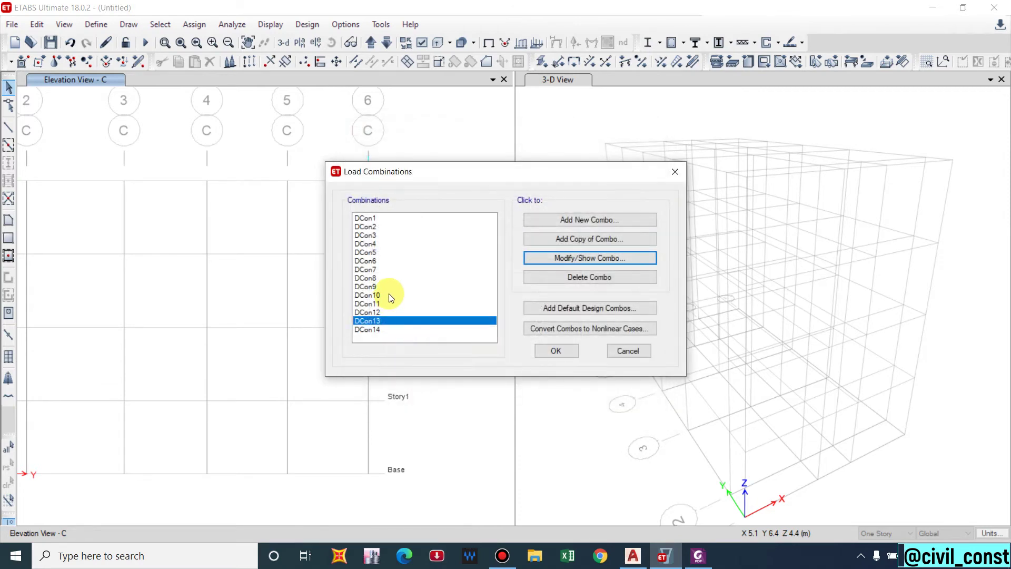
click(368, 303)
click(563, 258)
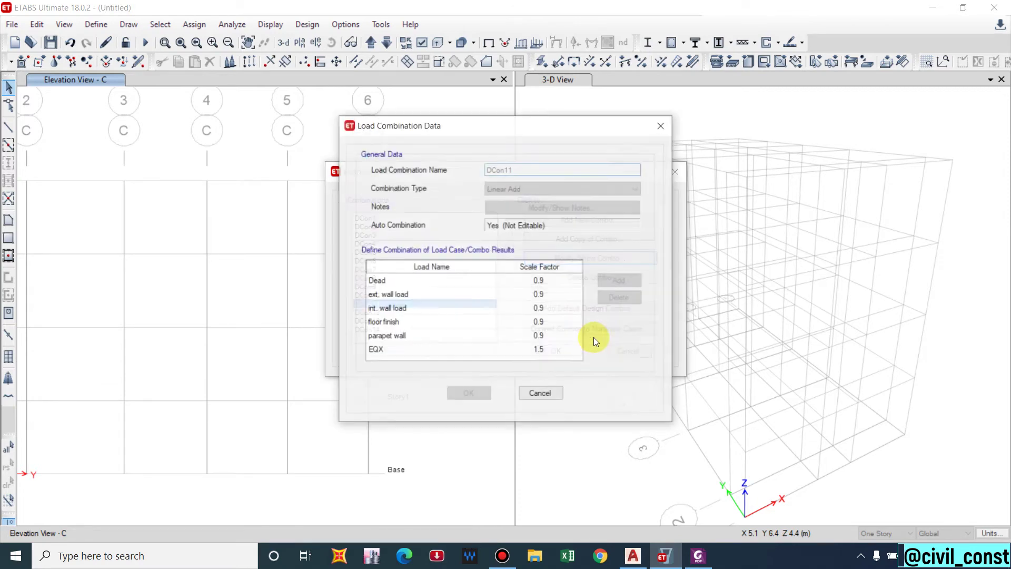
click(542, 392)
click(427, 295)
click(583, 262)
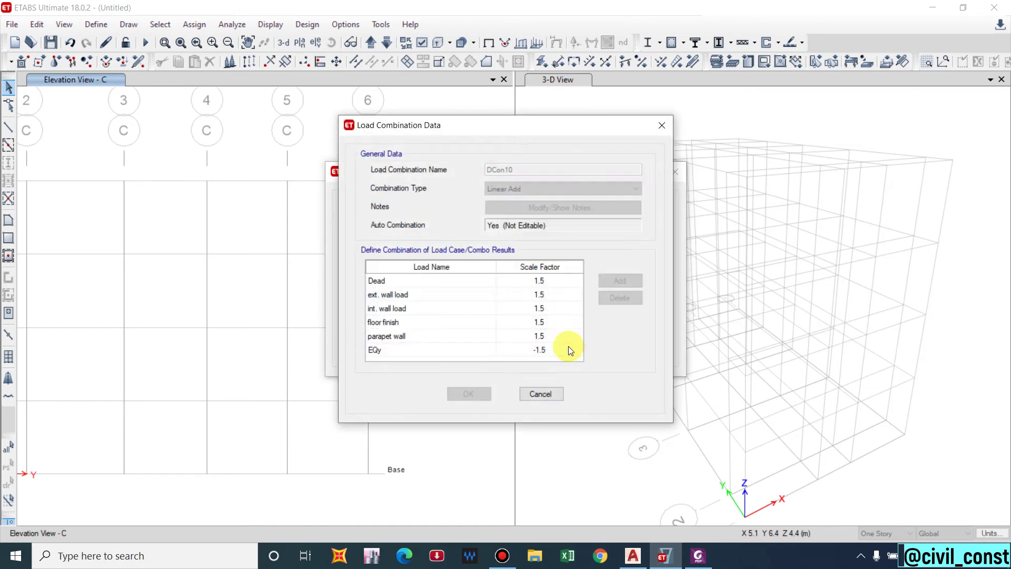
click(536, 394)
click(372, 304)
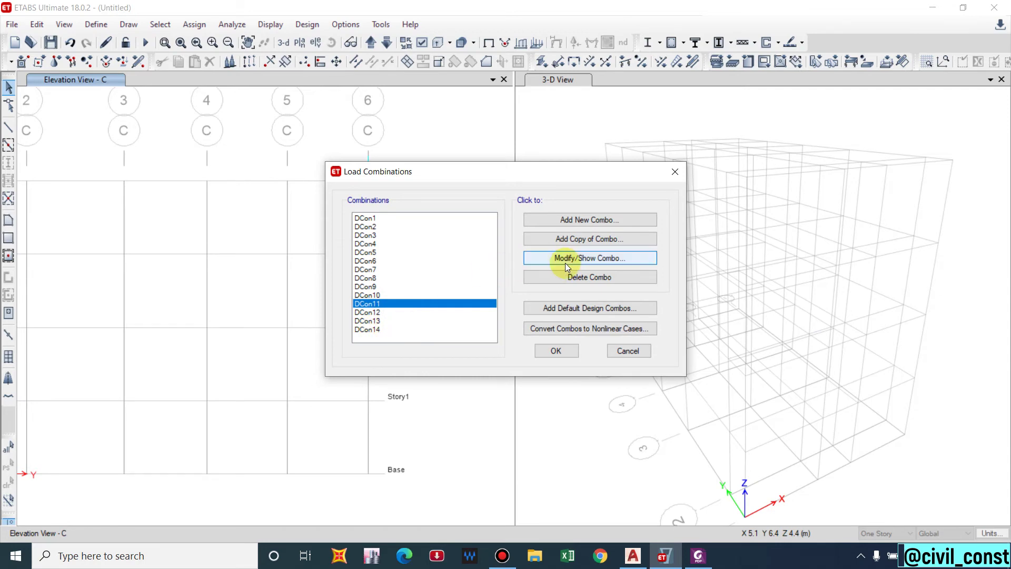
click(589, 257)
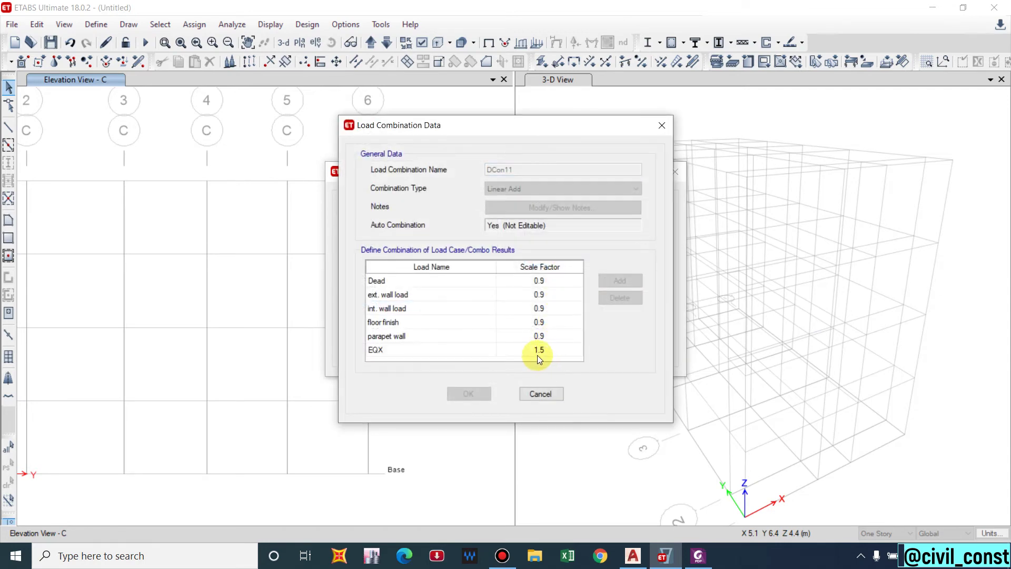
click(541, 394)
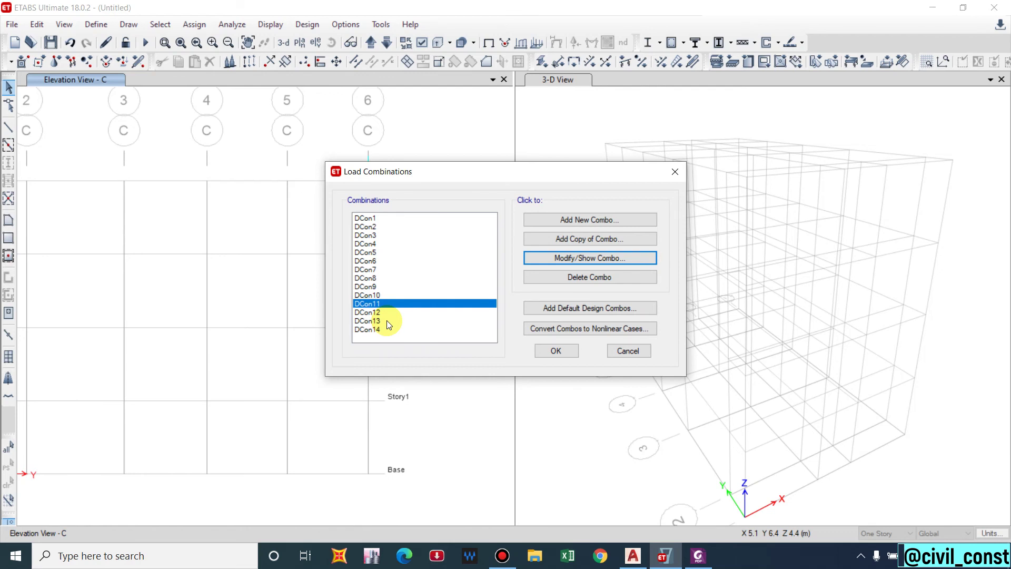
click(588, 258)
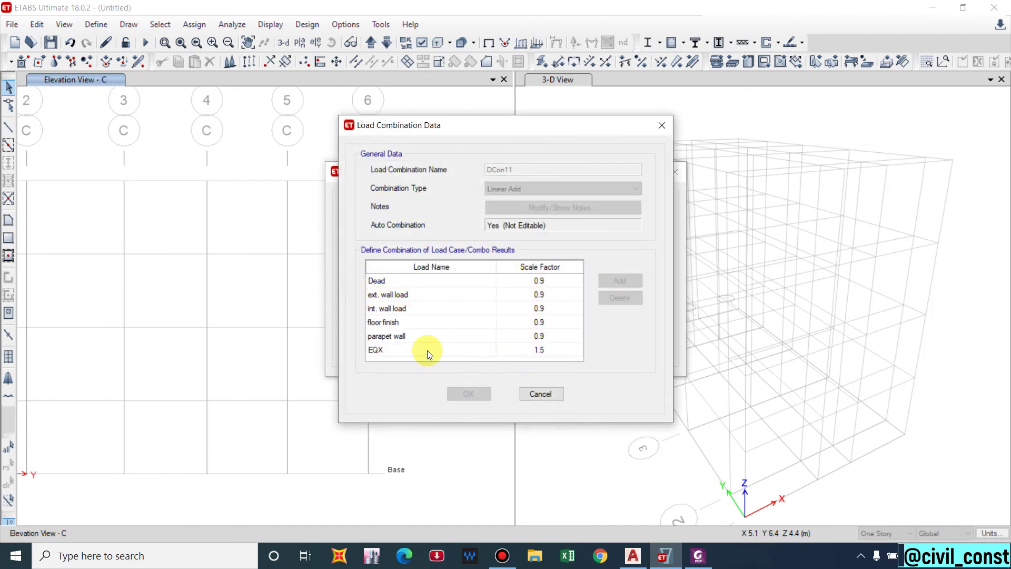
click(528, 395)
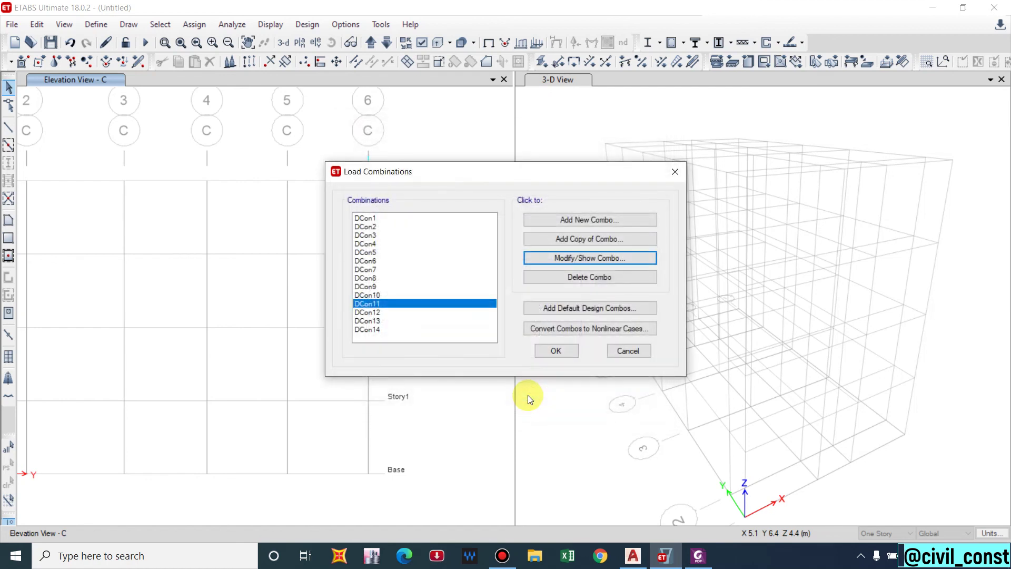